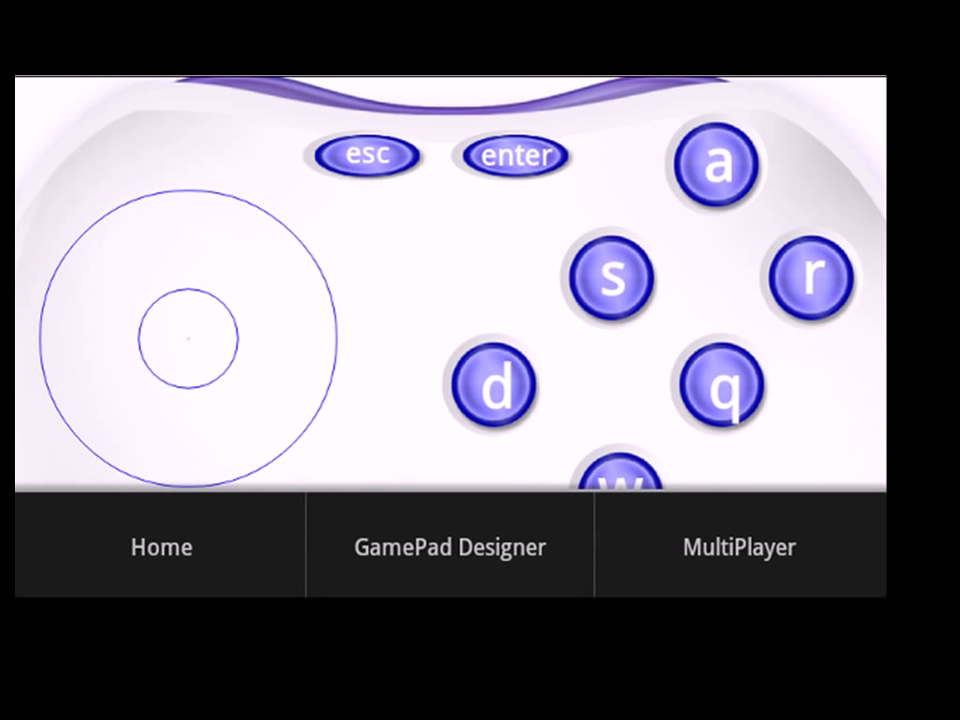
# Open the GamePad Designer, then drag q below r and s down beside d
pyautogui.click(450, 547)
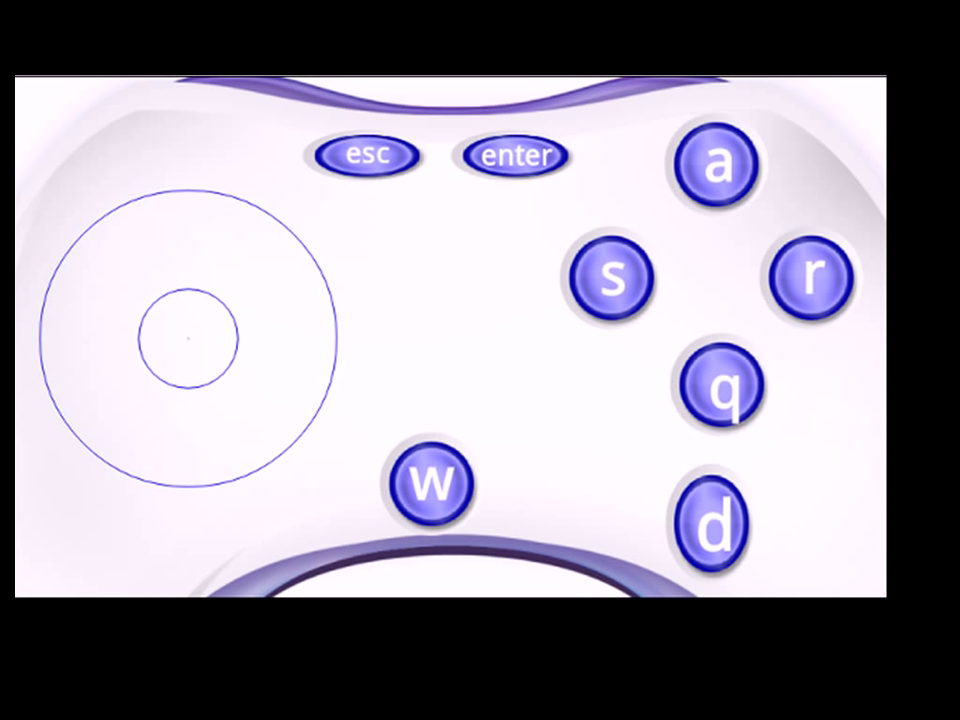
pyautogui.moveTo(722, 383)
pyautogui.mouseDown()
pyautogui.moveTo(782, 418)
pyautogui.moveTo(836, 512)
pyautogui.mouseUp()
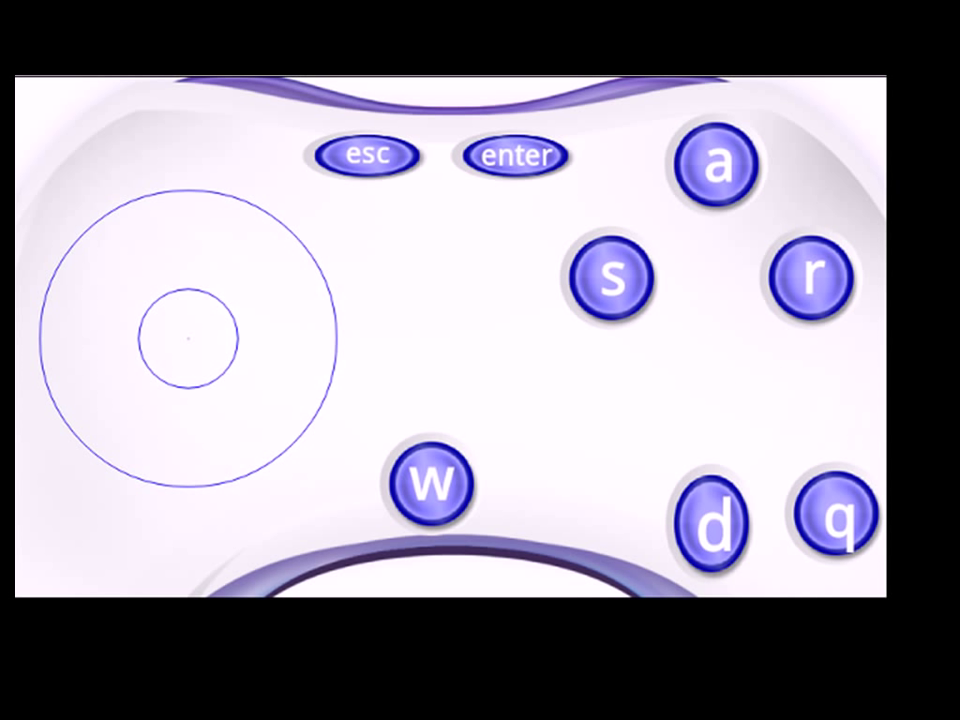
pyautogui.moveTo(611, 278)
pyautogui.mouseDown()
pyautogui.moveTo(628, 388)
pyautogui.moveTo(605, 503)
pyautogui.mouseUp()
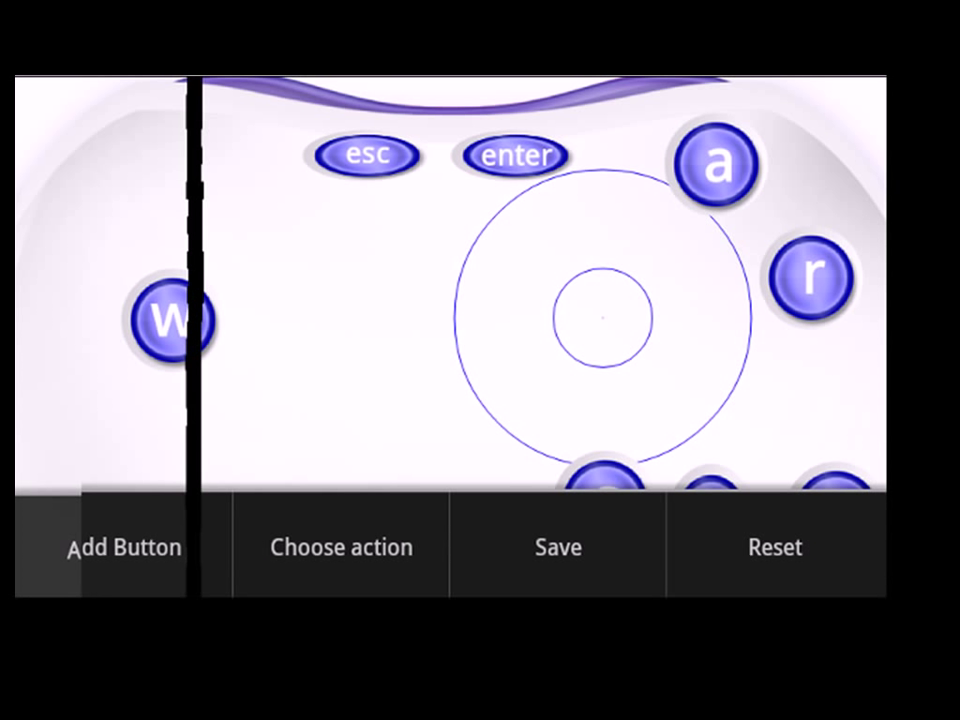
# Switch the designer from moving buttons to resizing buttons via Choose action
pyautogui.click(341, 546)
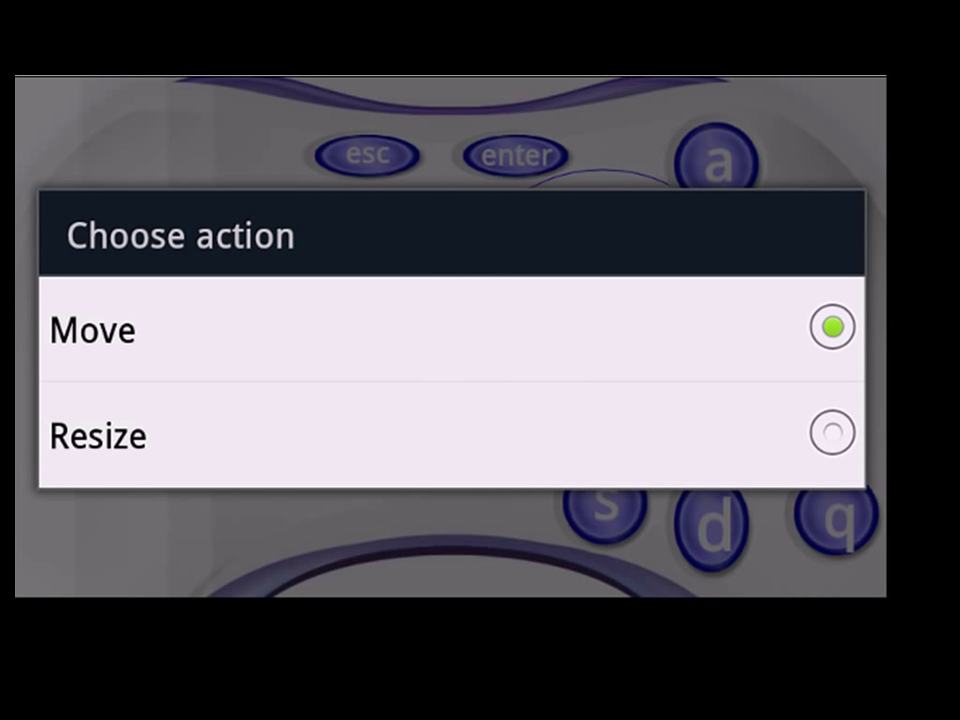
pyautogui.click(200, 435)
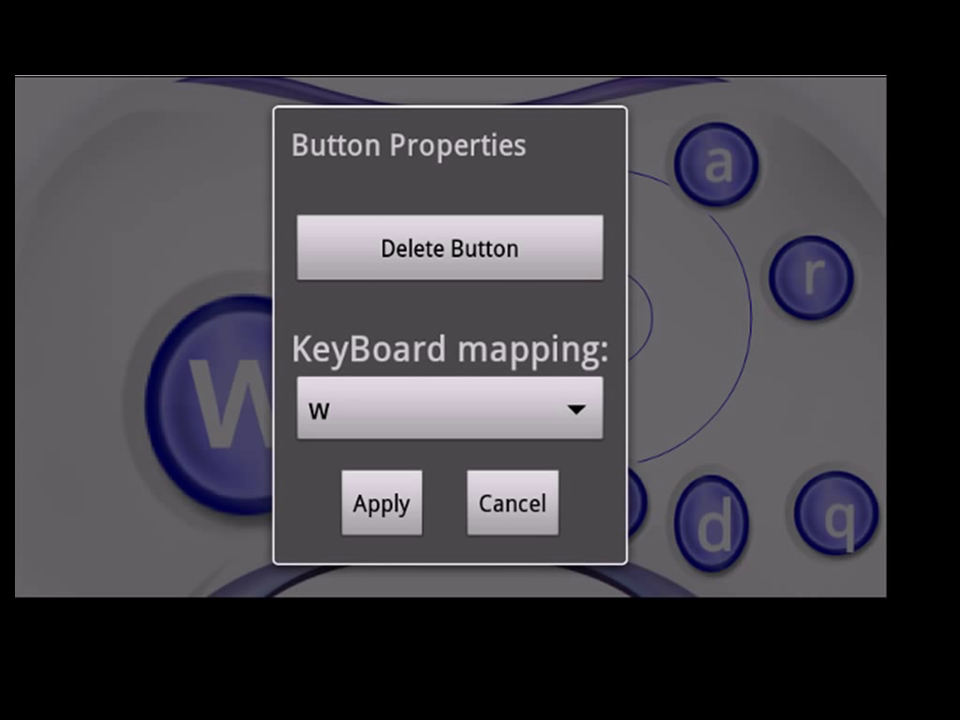
# Set the large w button's KeyBoard mapping to r and apply it
pyautogui.click(450, 408)
pyautogui.scroll(-2, 450, 330)
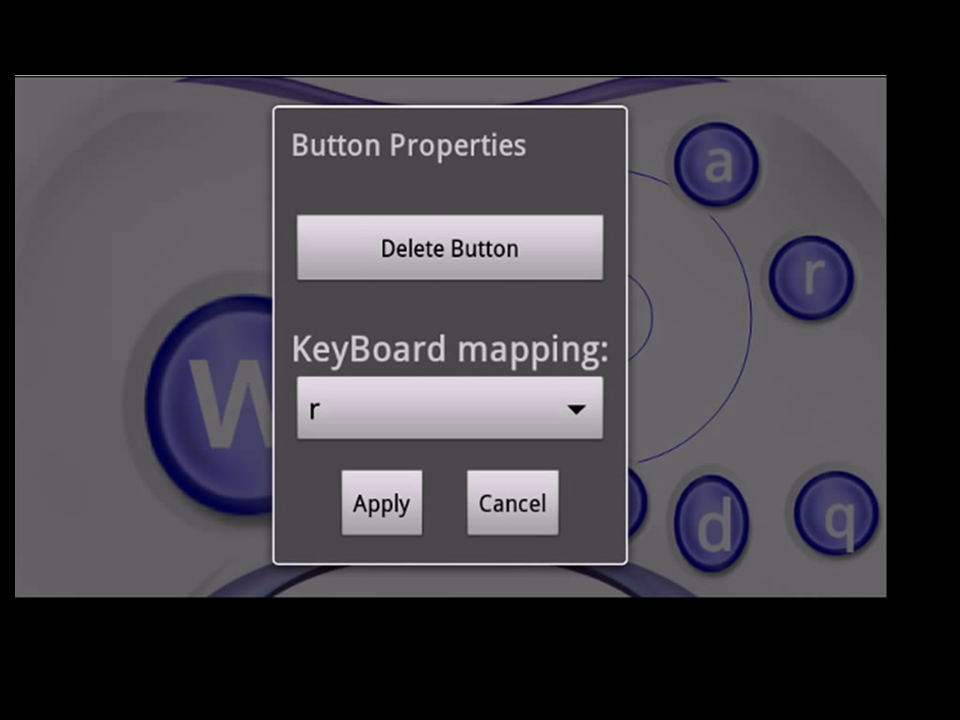
pyautogui.click(381, 502)
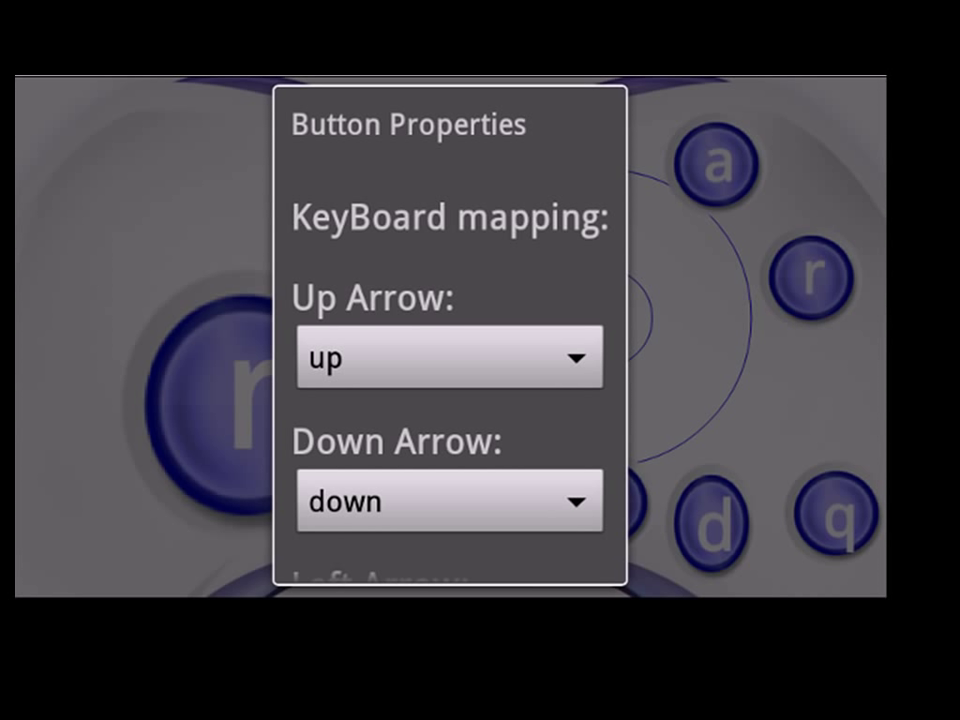
# Check the joystick's Up/Down Arrow mappings, then delete the large r button
pyautogui.click(450, 357)
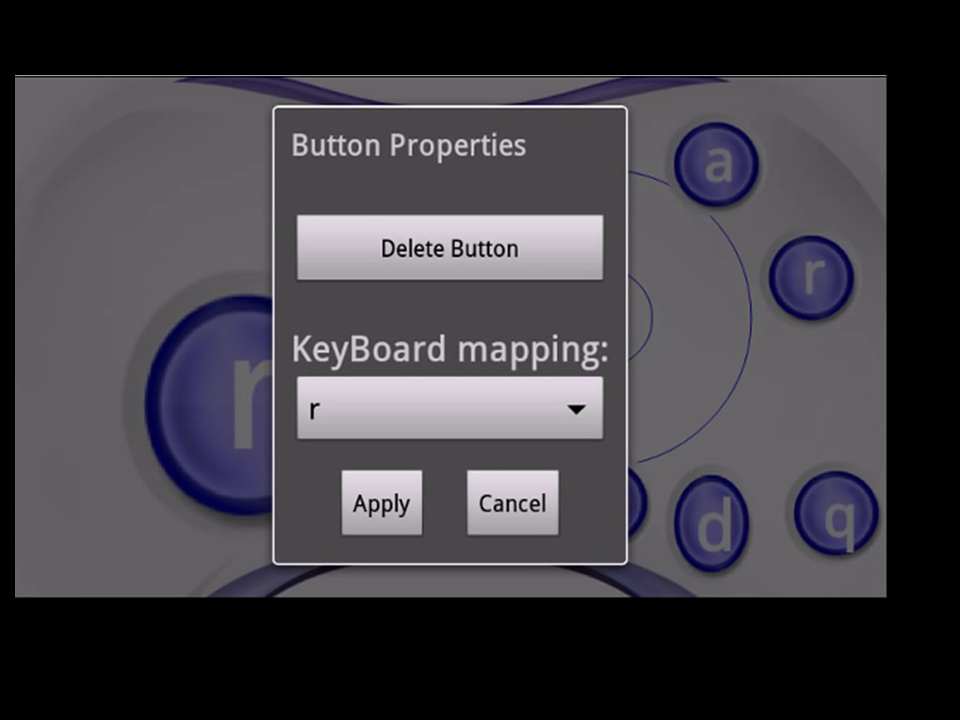
pyautogui.click(449, 247)
pyautogui.click(321, 387)
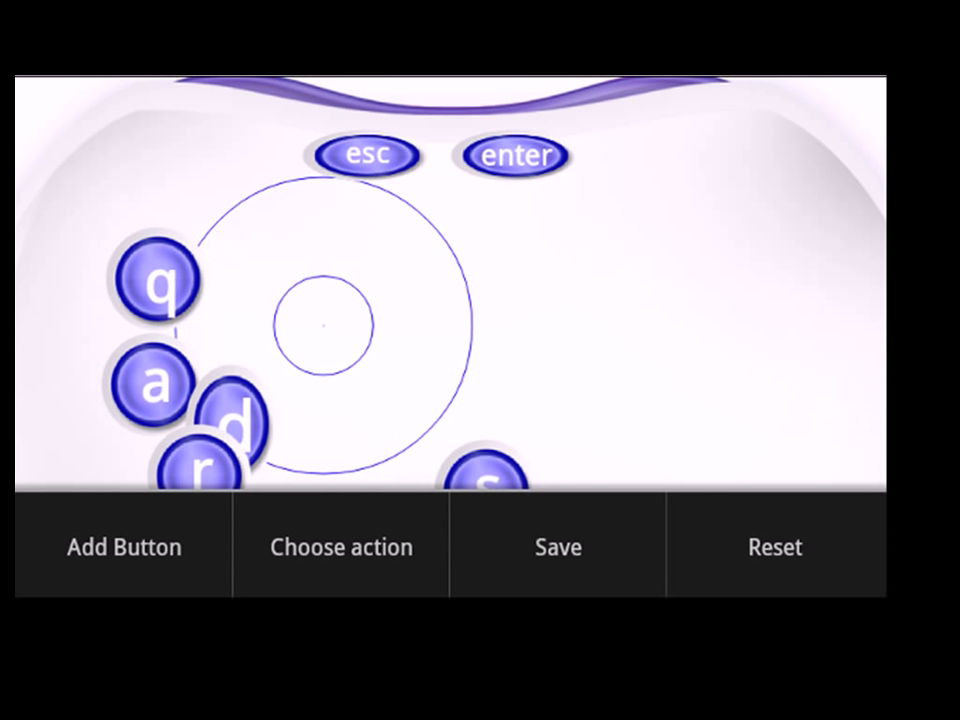
# Add two new a buttons and drag one to the bottom right beside s
pyautogui.click(124, 547)
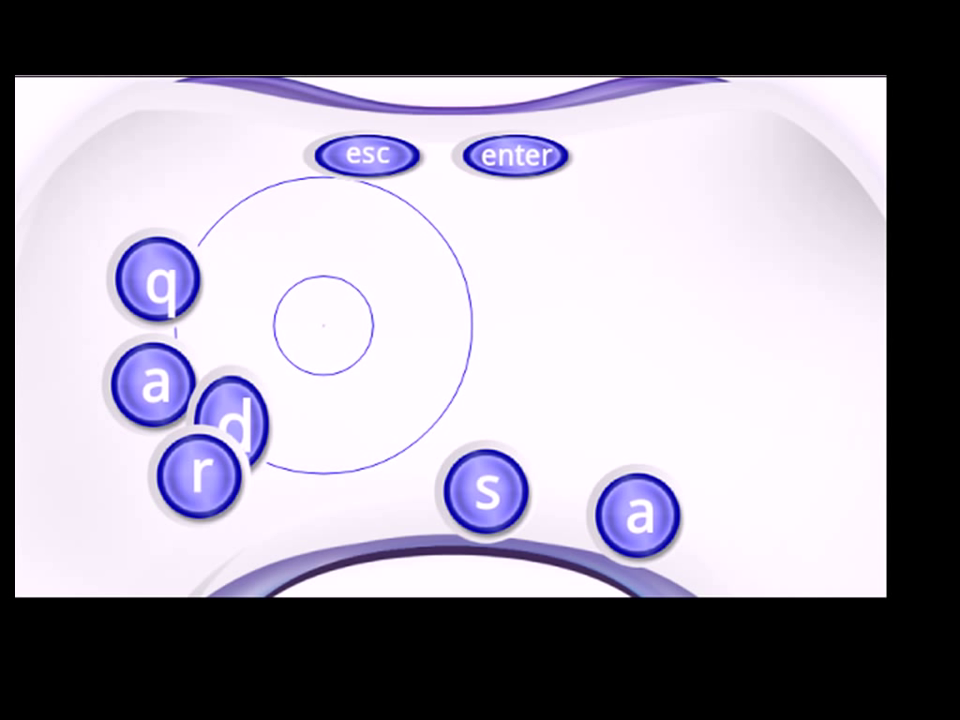
pyautogui.press('Menu')
pyautogui.click(124, 547)
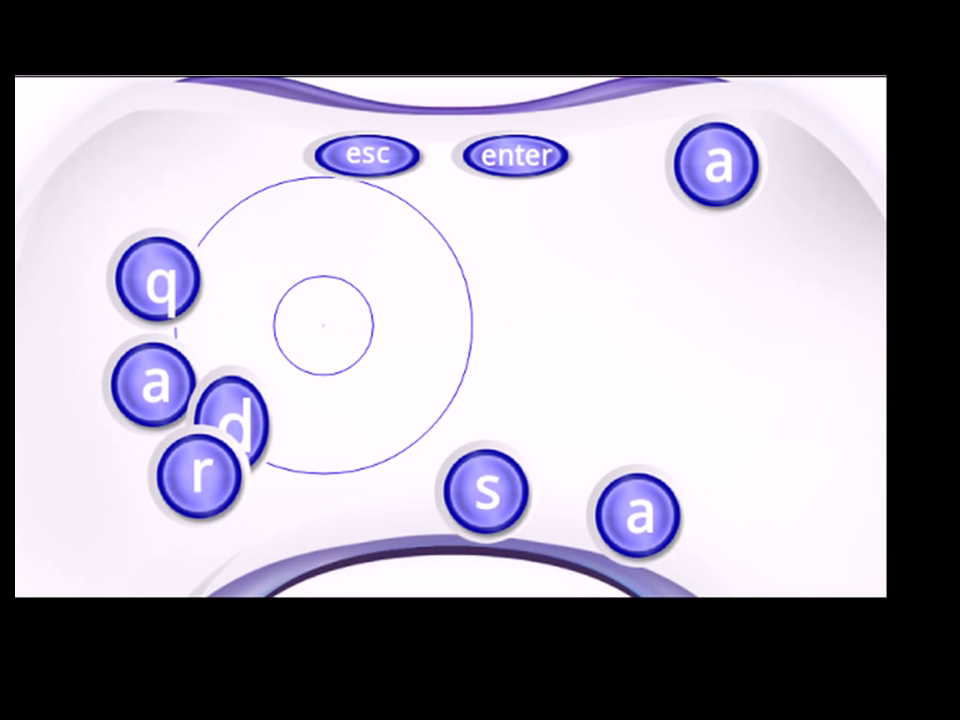
pyautogui.moveTo(717, 163)
pyautogui.mouseDown()
pyautogui.moveTo(722, 394)
pyautogui.moveTo(744, 503)
pyautogui.mouseUp()
# Delete the extra duplicate a buttons through Button Properties > Delete Button > Yes
pyautogui.press('Menu')
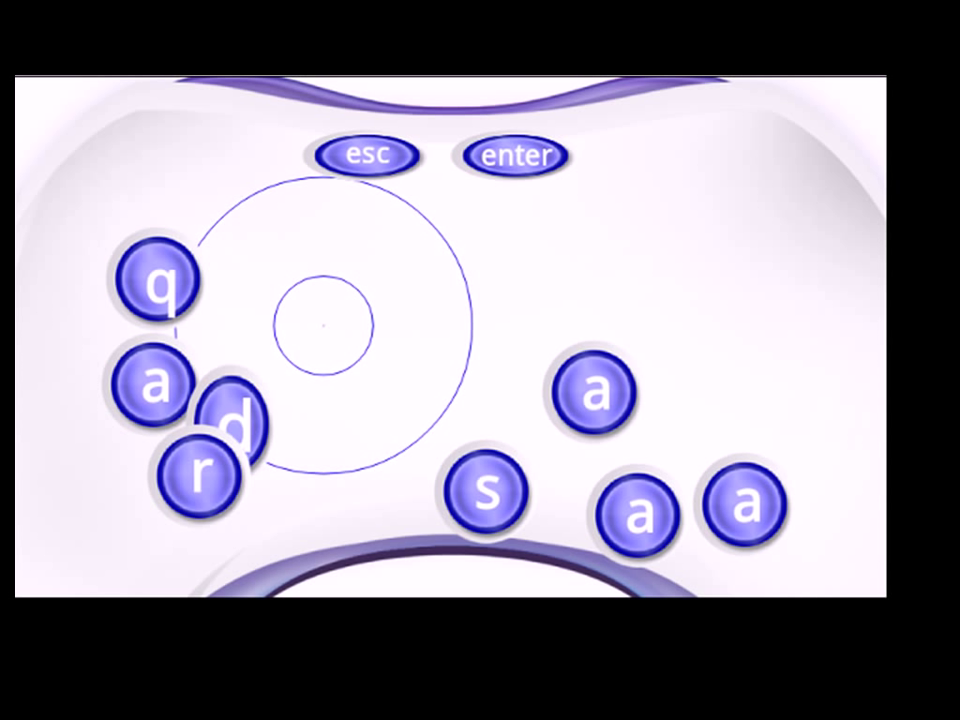
pyautogui.click(596, 390)
pyautogui.click(450, 246)
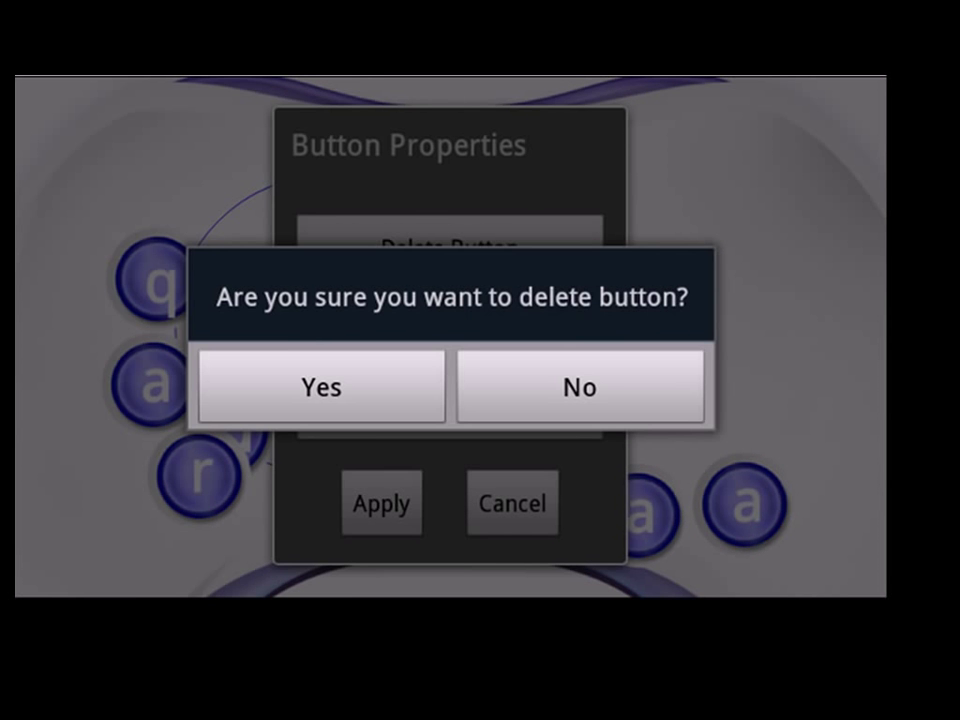
pyautogui.click(321, 386)
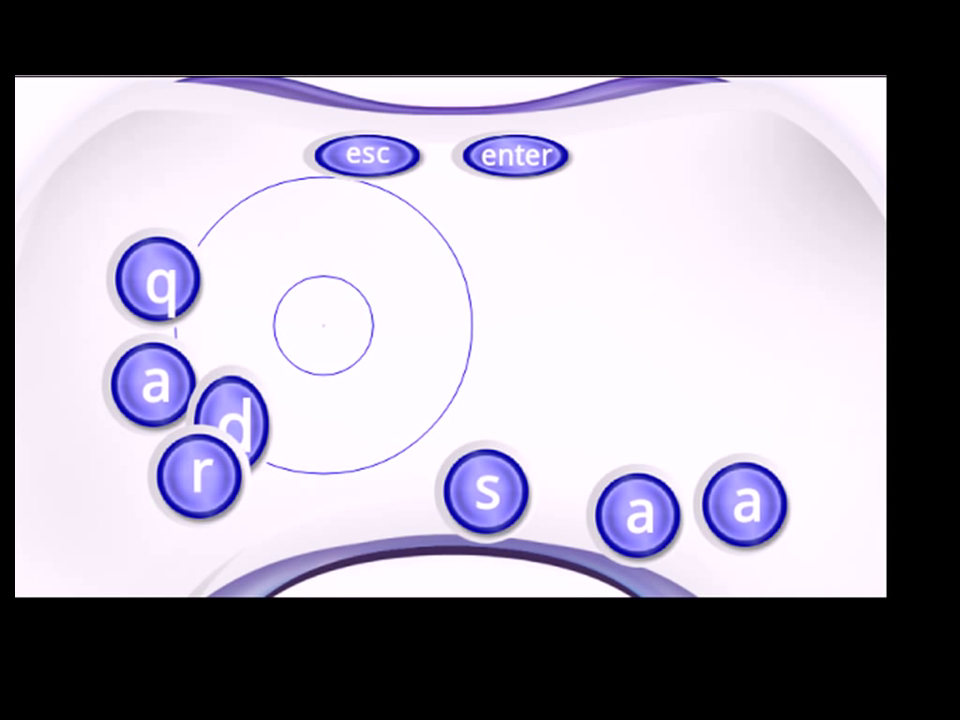
pyautogui.click(638, 512)
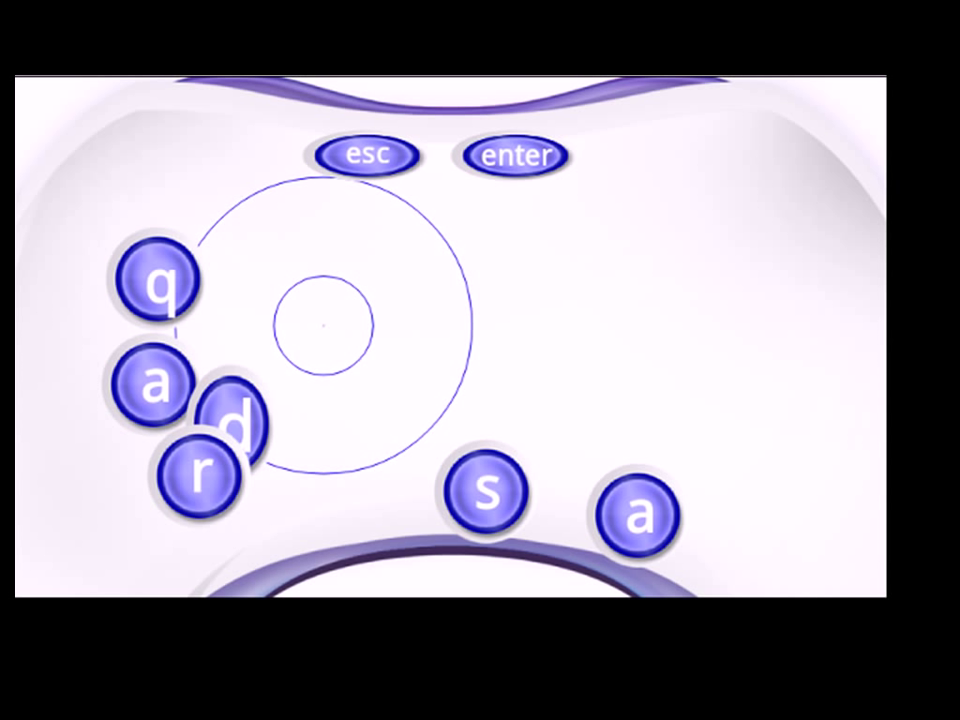
# Save the custom layout, then reopen the gamepad and dismiss Quick tips
pyautogui.press('Menu')
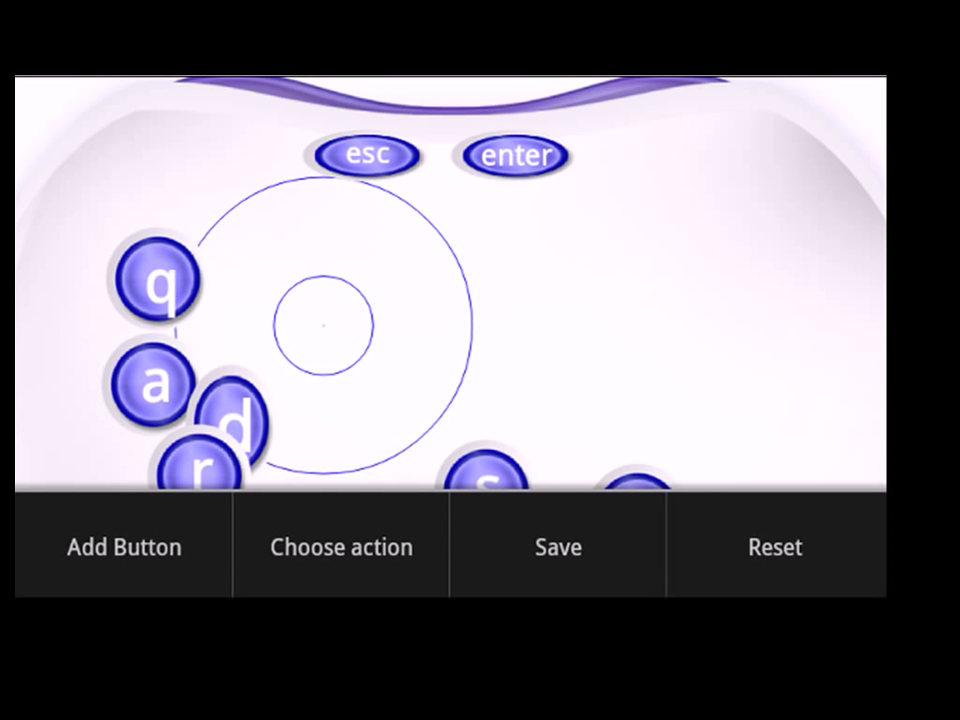
pyautogui.click(558, 547)
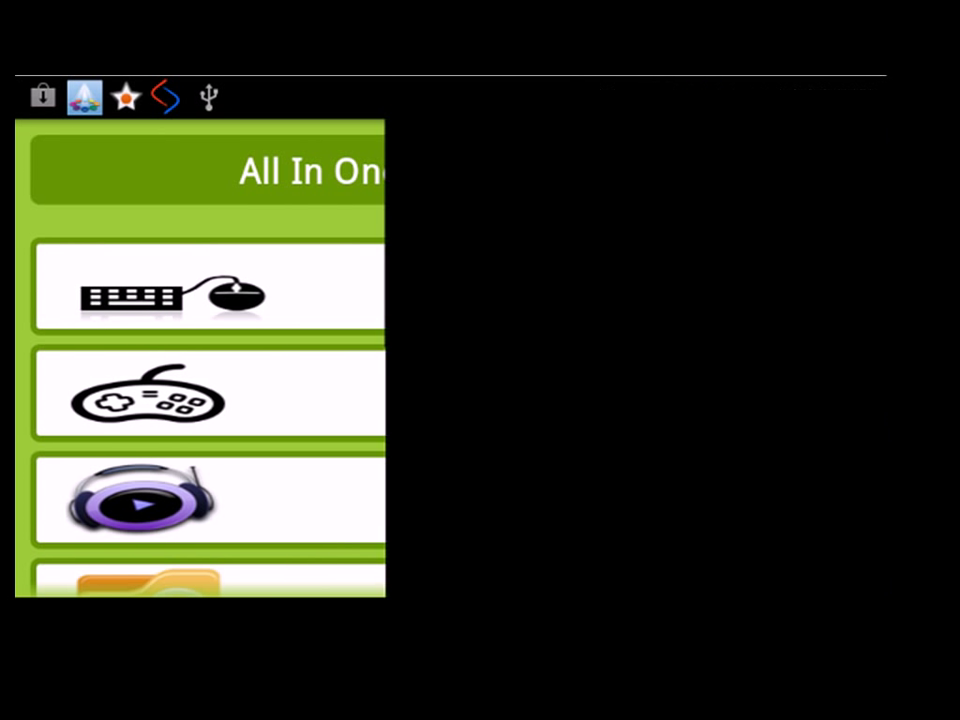
pyautogui.click(200, 395)
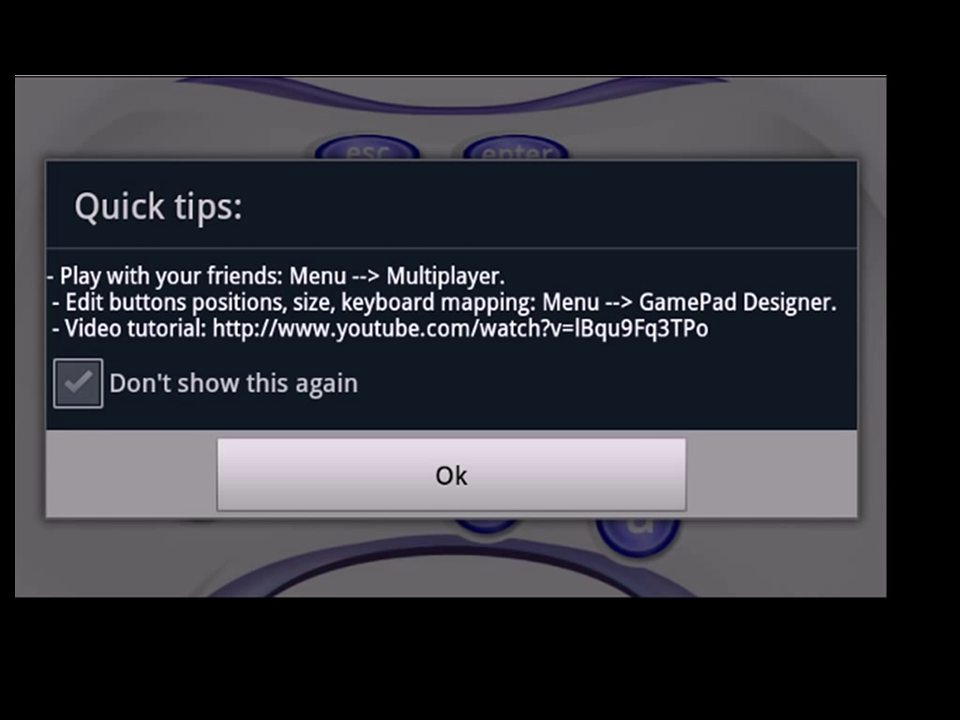
pyautogui.press('Escape')
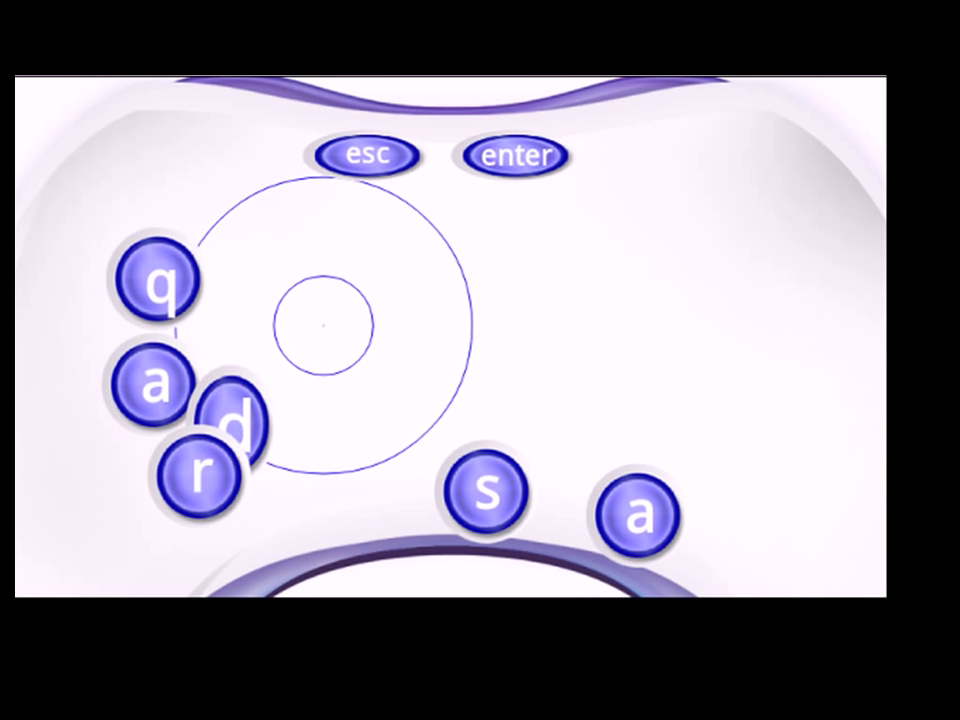
# Reopen GamePad Designer from the main menu and choose Reset to restore defaults
pyautogui.press('Menu')
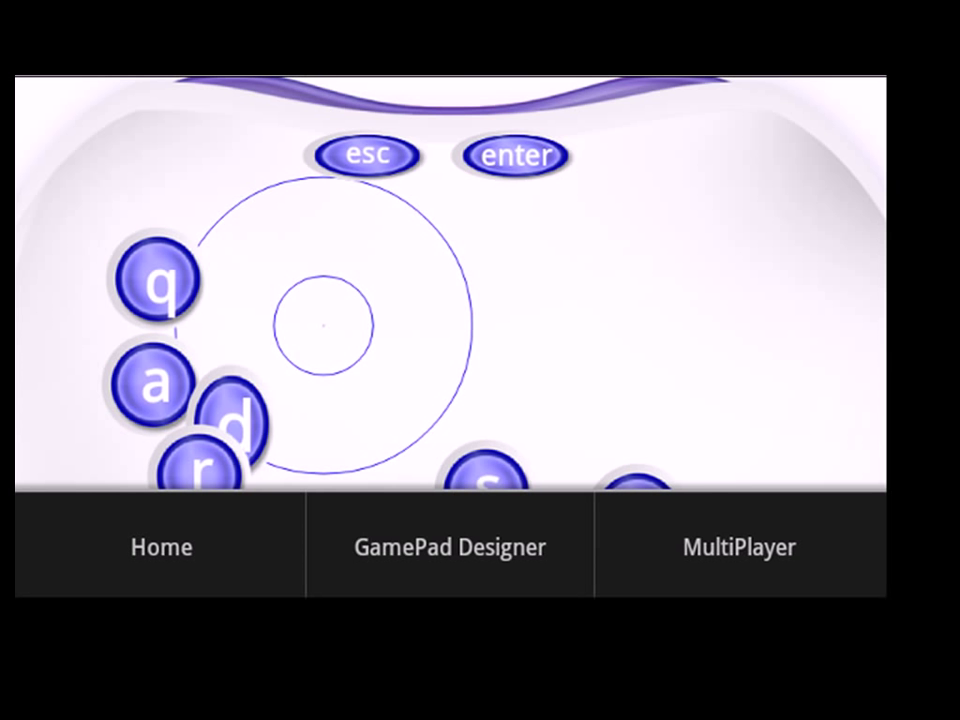
pyautogui.click(450, 547)
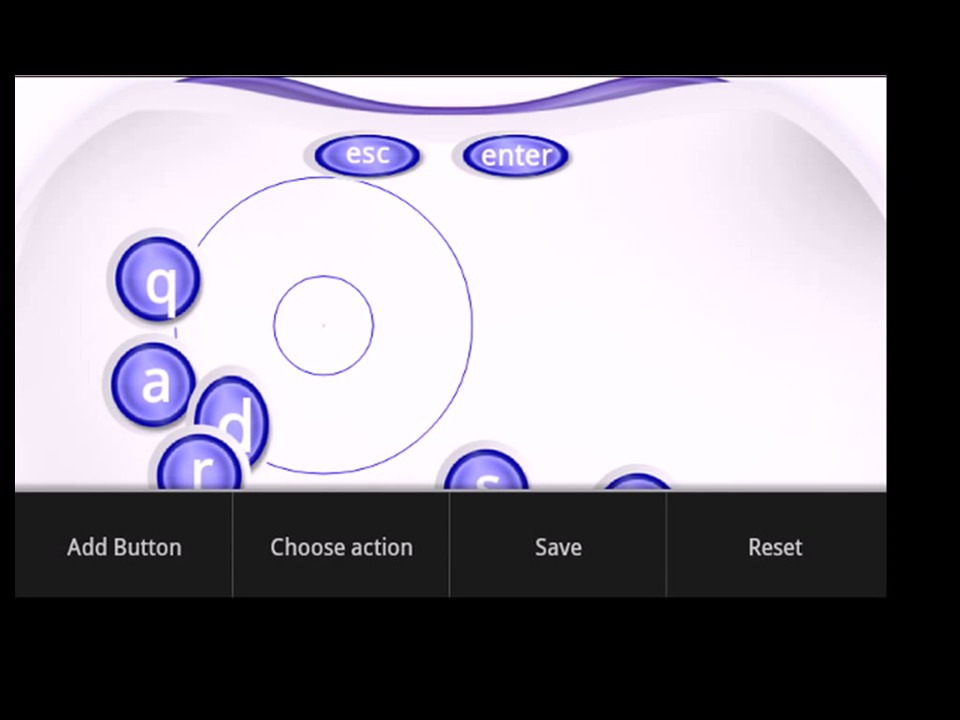
pyautogui.click(775, 547)
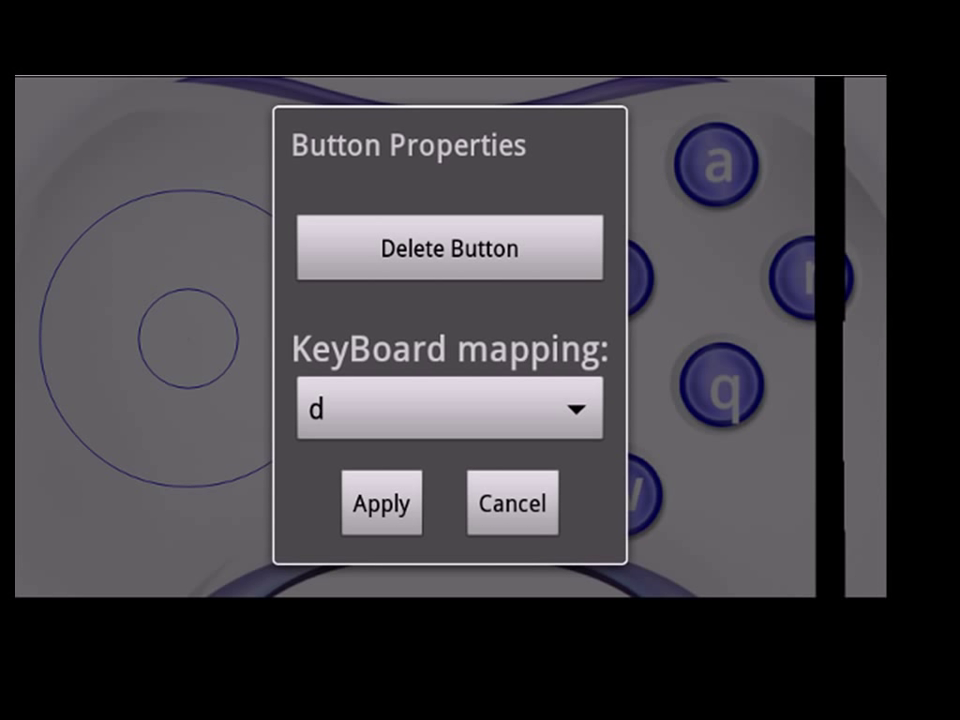
# Remap the d button to p and apply
pyautogui.click(450, 408)
pyautogui.scroll(-5, 450, 340)
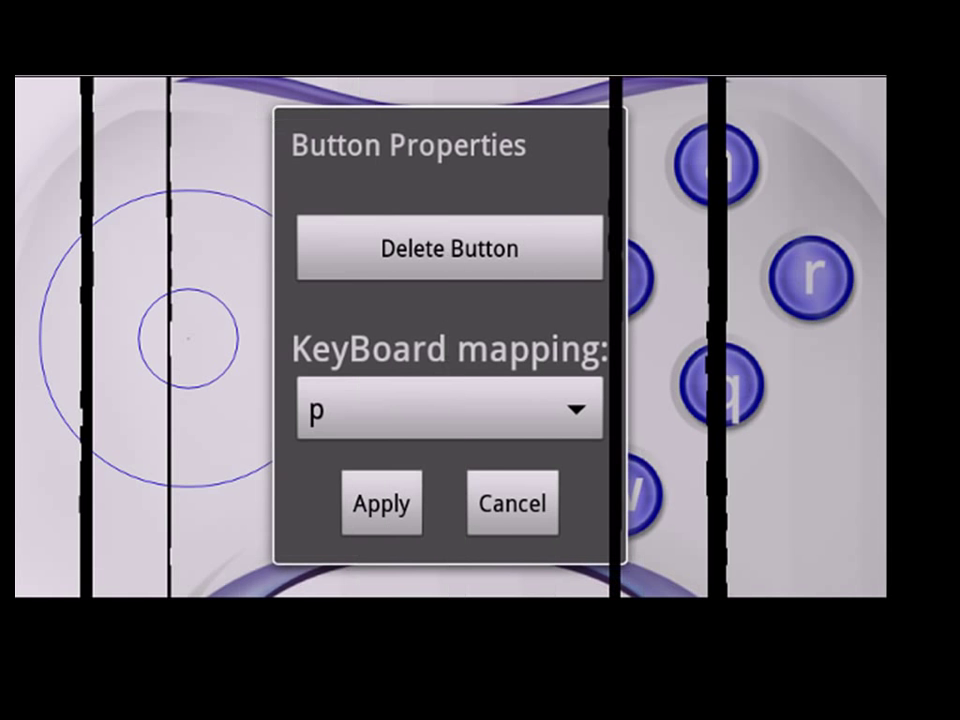
pyautogui.click(382, 503)
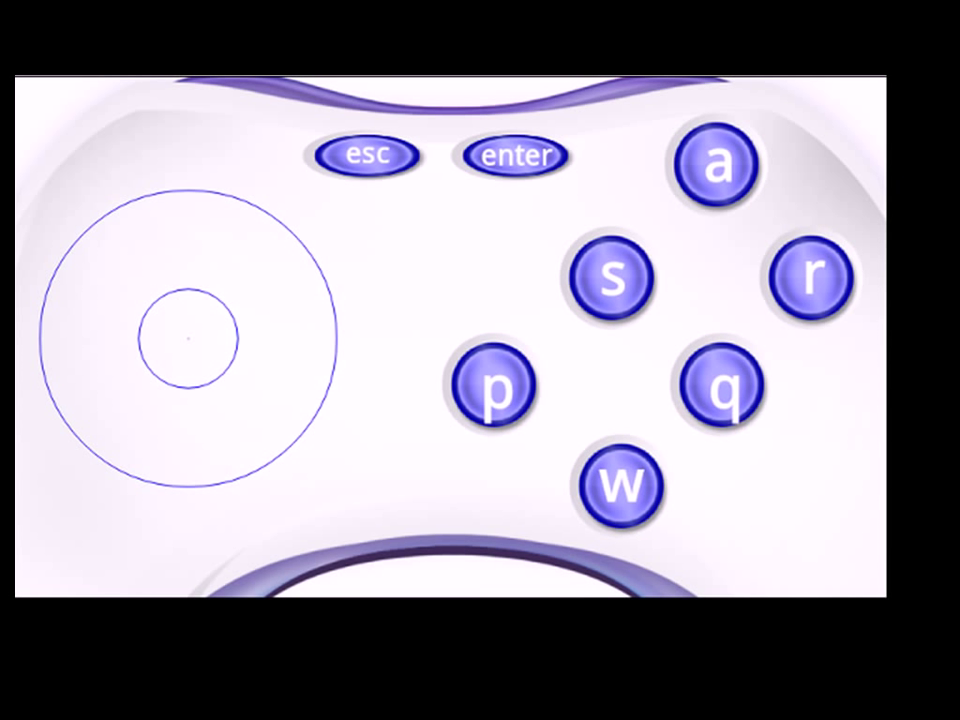
# Set the w button's KeyBoard mapping to x
pyautogui.click(622, 484)
pyautogui.click(450, 407)
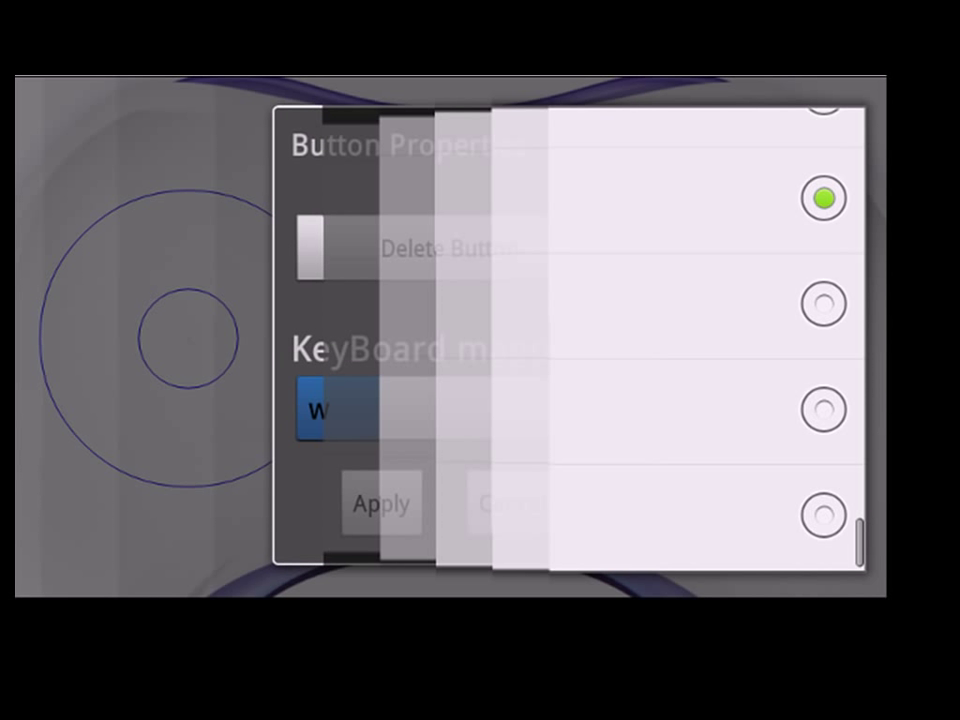
pyautogui.click(409, 306)
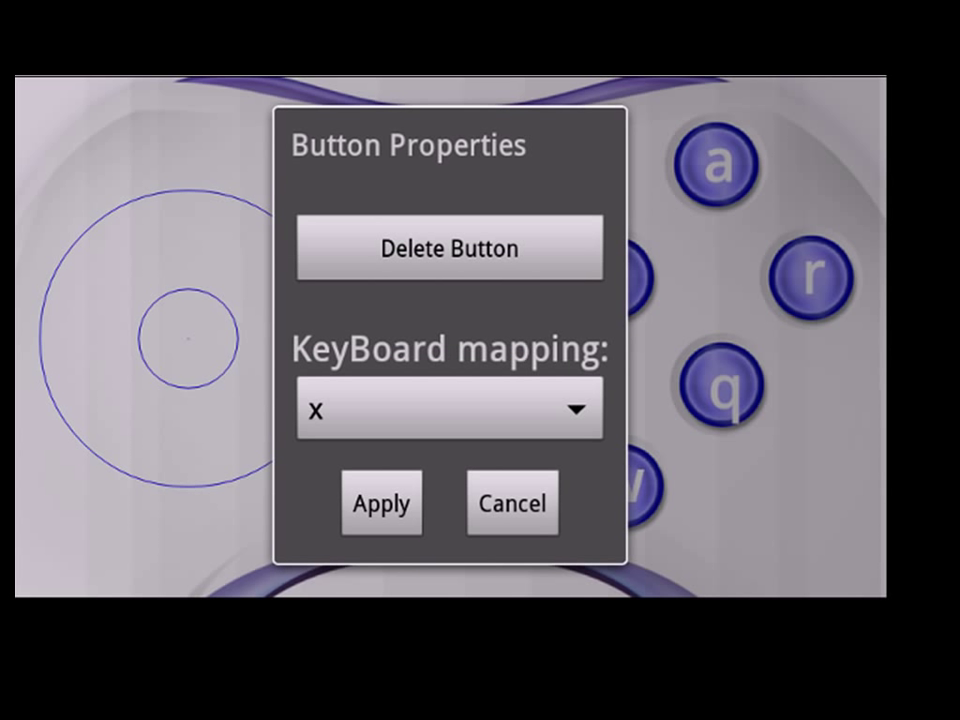